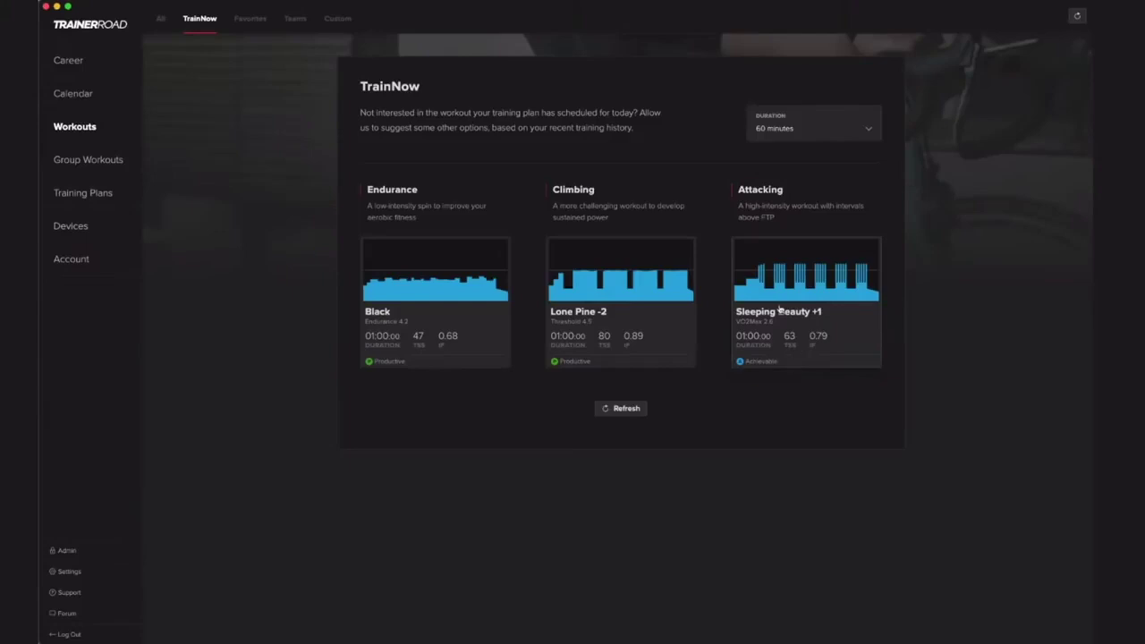
Set the TrainNow duration to 45 minutes and view the details of the suggested Attacking workout, Mount Foraker -2.
left_click(815, 132)
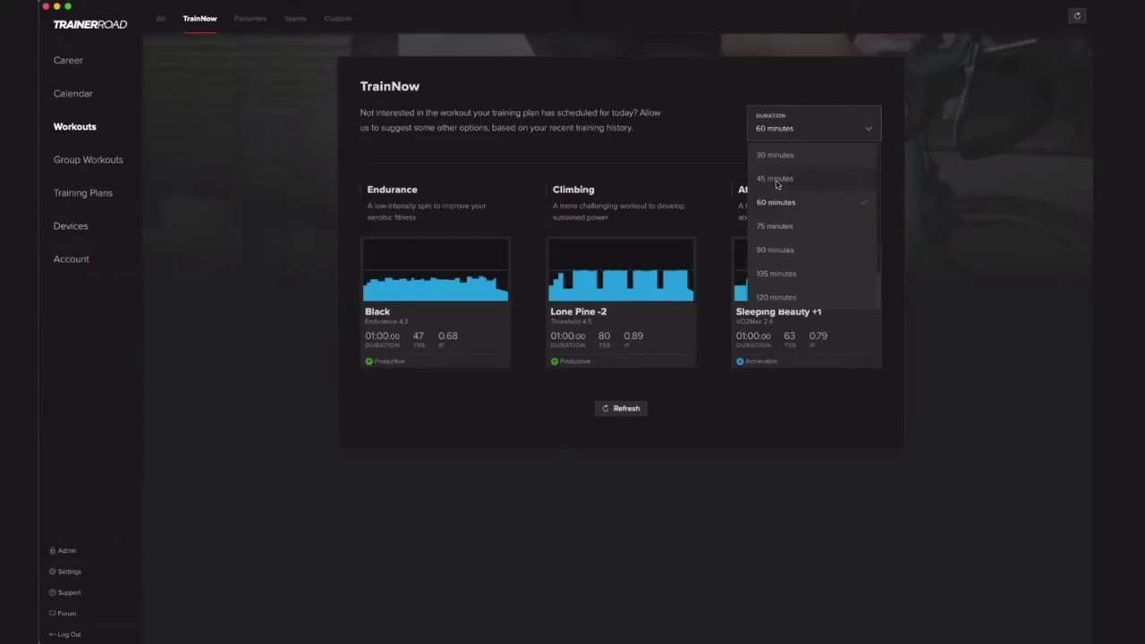
left_click(808, 135)
left_click(807, 135)
left_click(794, 174)
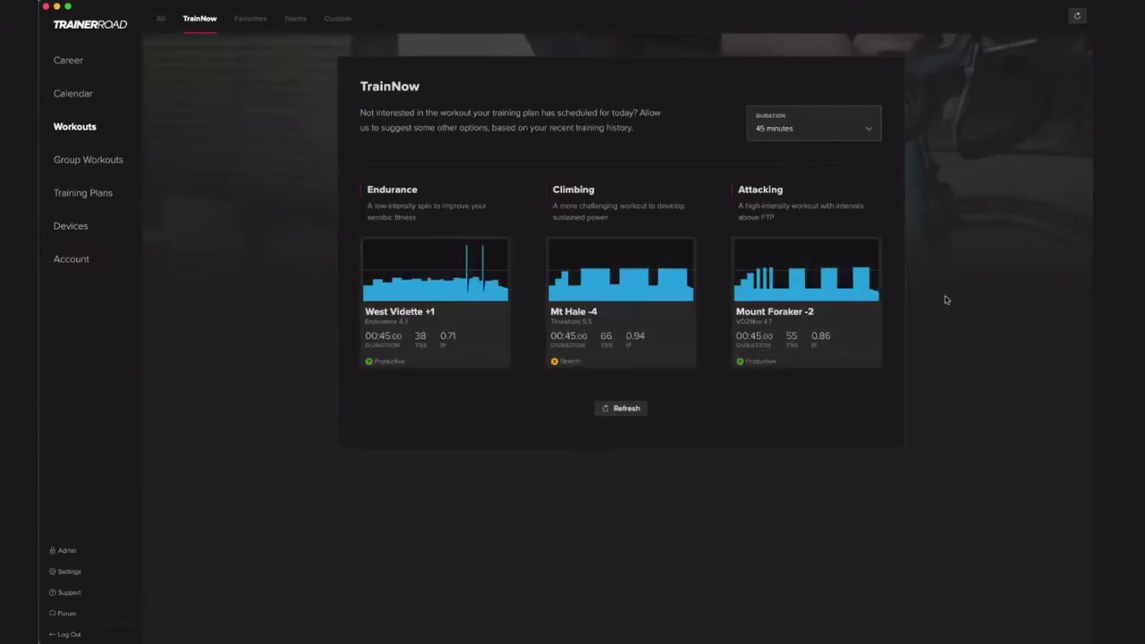
left_click(819, 283)
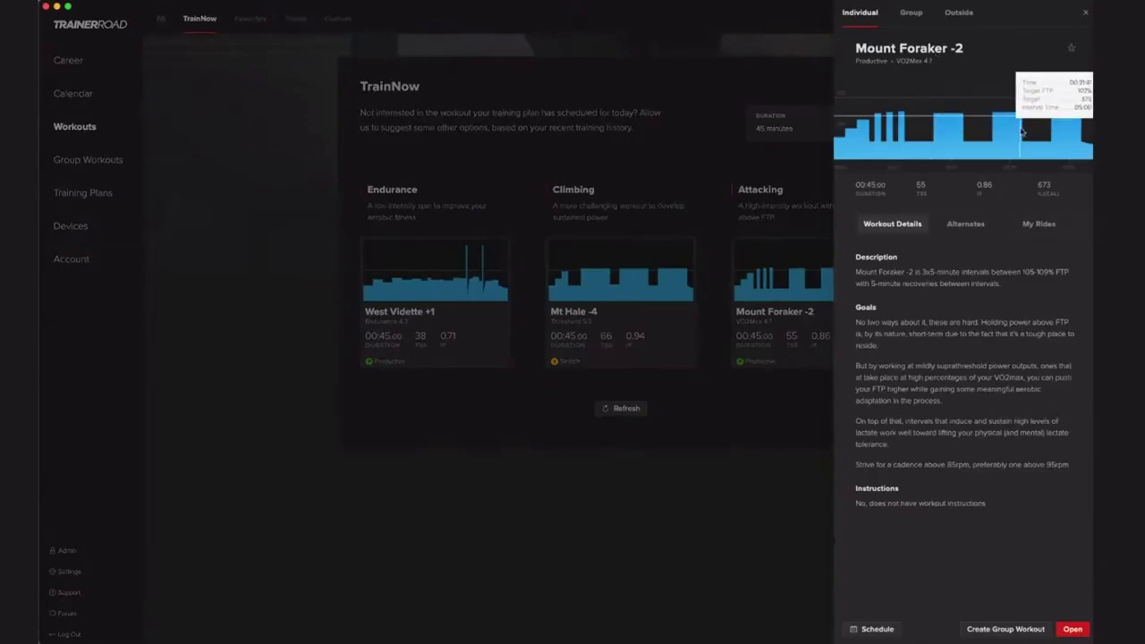
left_click(669, 198)
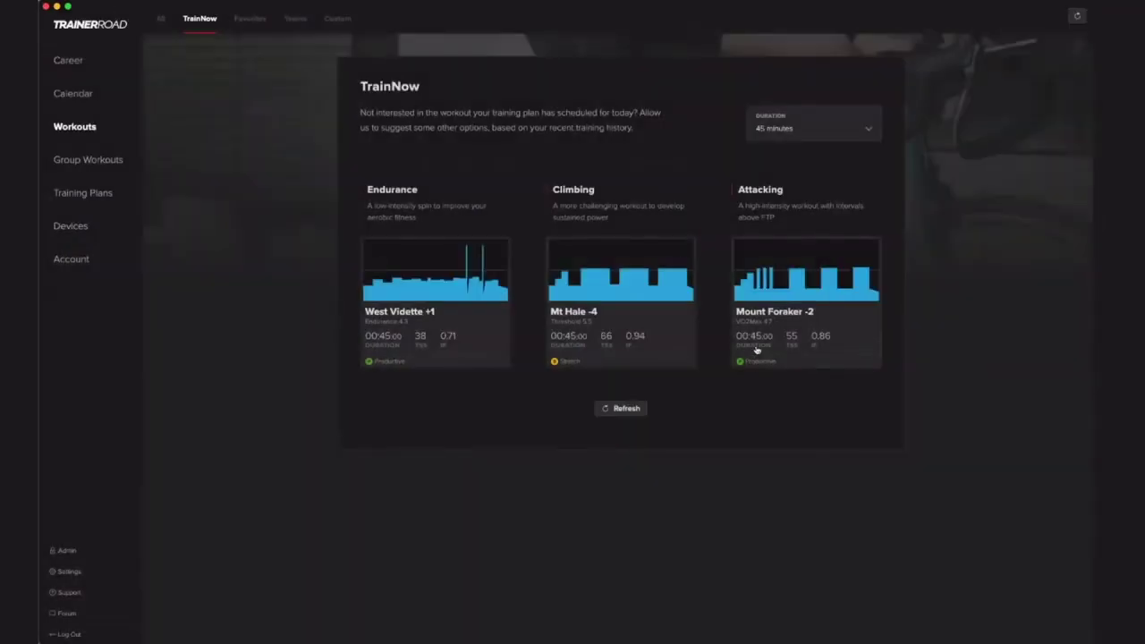
Refresh the TrainNow suggestions for a 30-minute duration, and set the duration to 90 minutes.
left_click(795, 131)
left_click(788, 163)
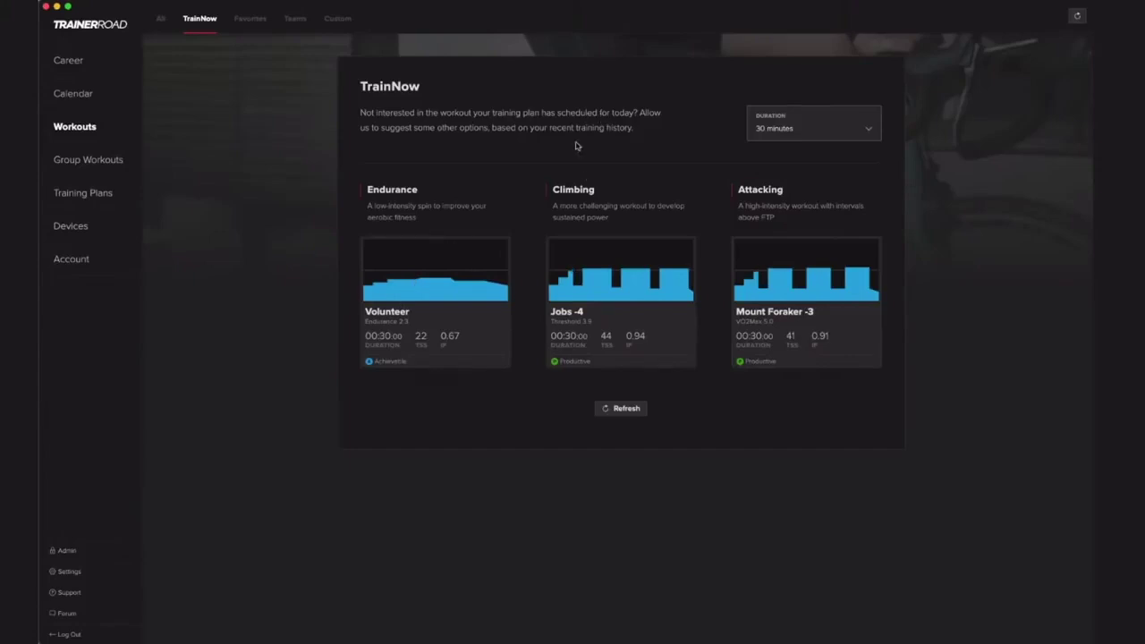
left_click(615, 414)
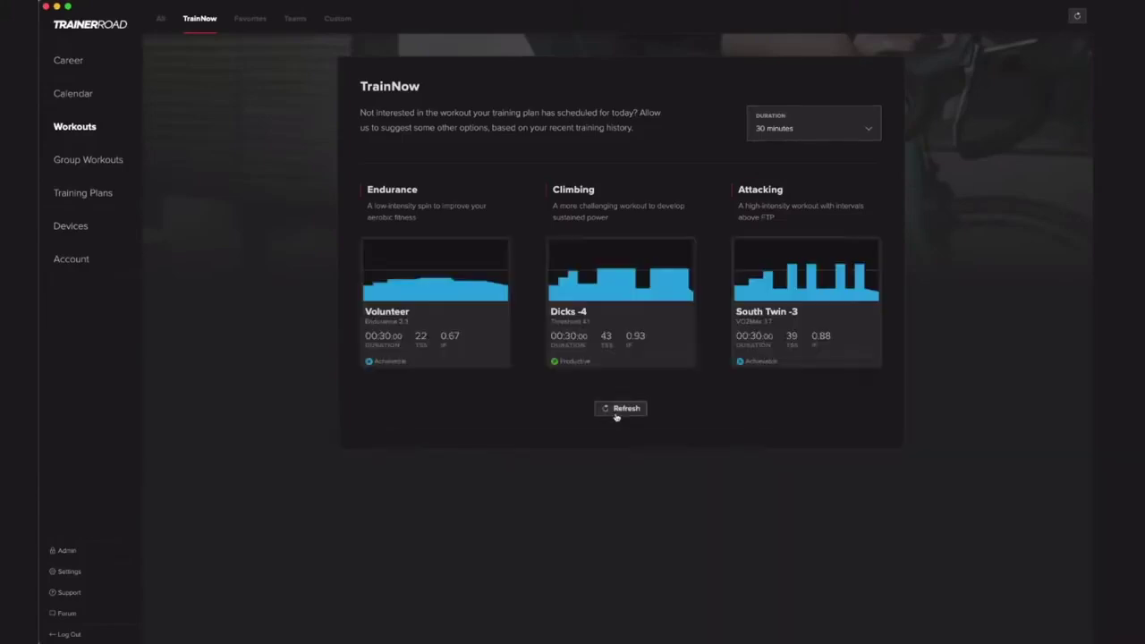
left_click(796, 130)
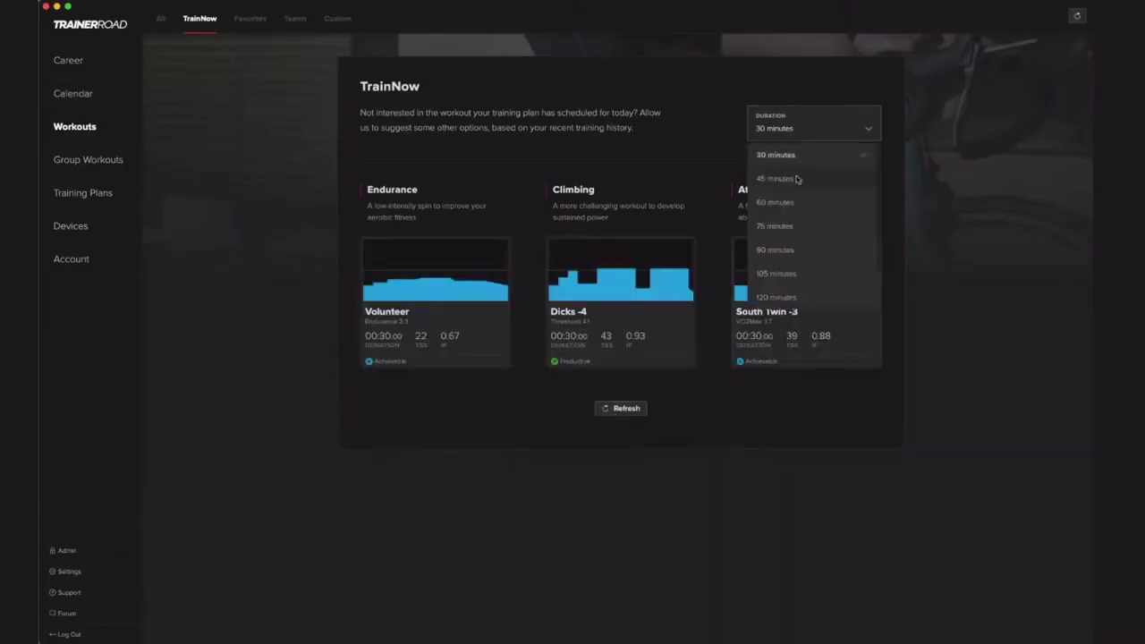
left_click(786, 255)
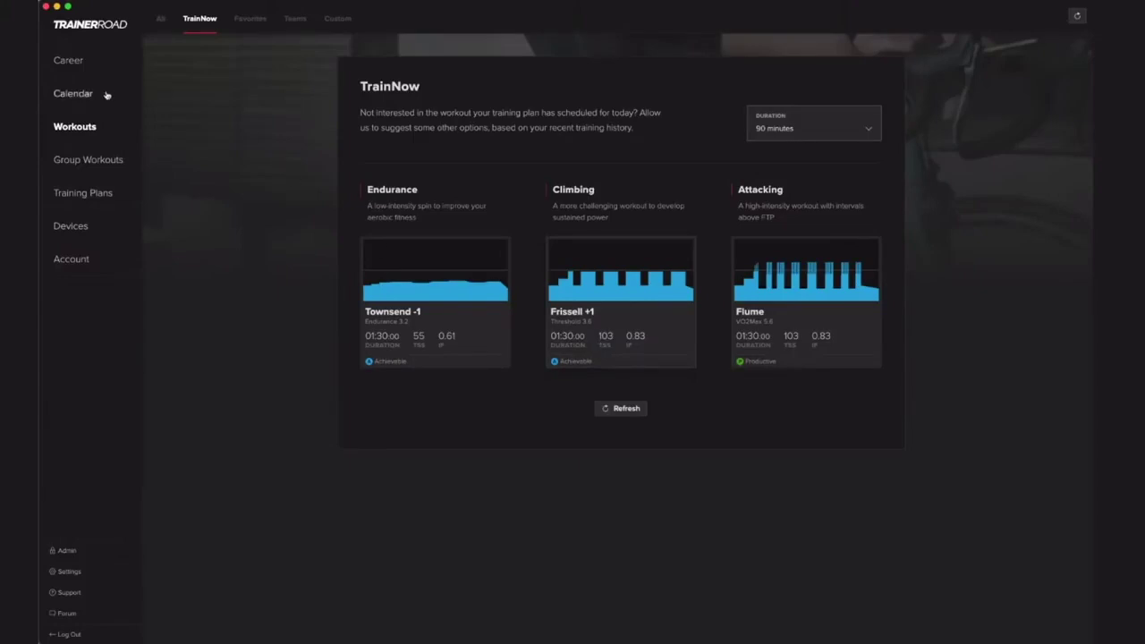
Show the alternates for the Beacon -1 workout scheduled on Tuesday, March 2 in the calendar.
left_click(76, 94)
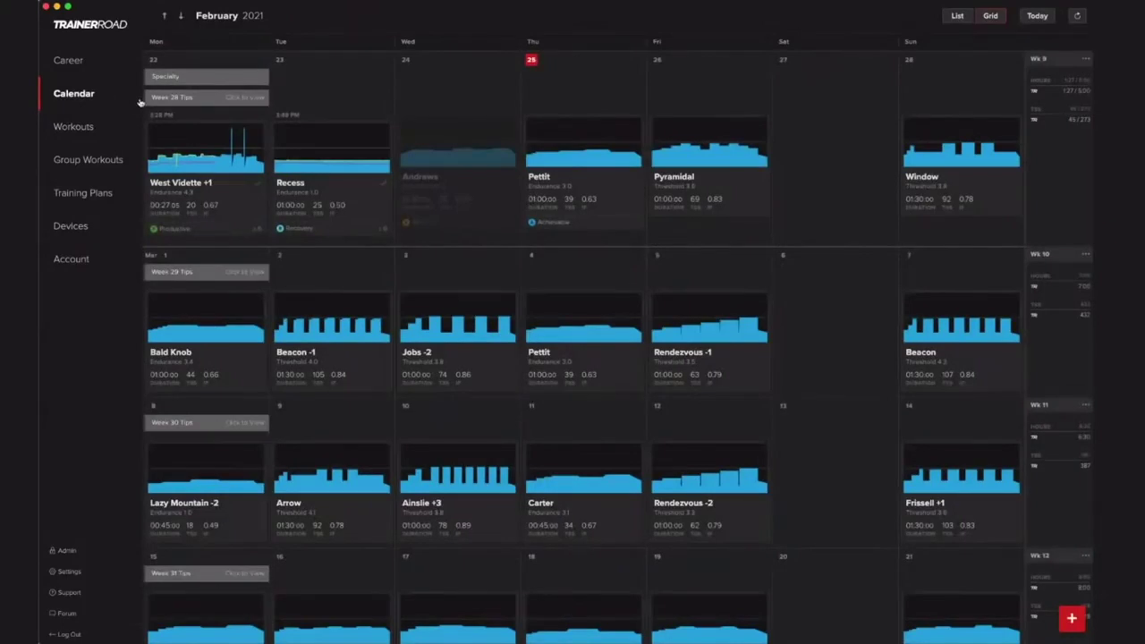
mouse_move(262, 144)
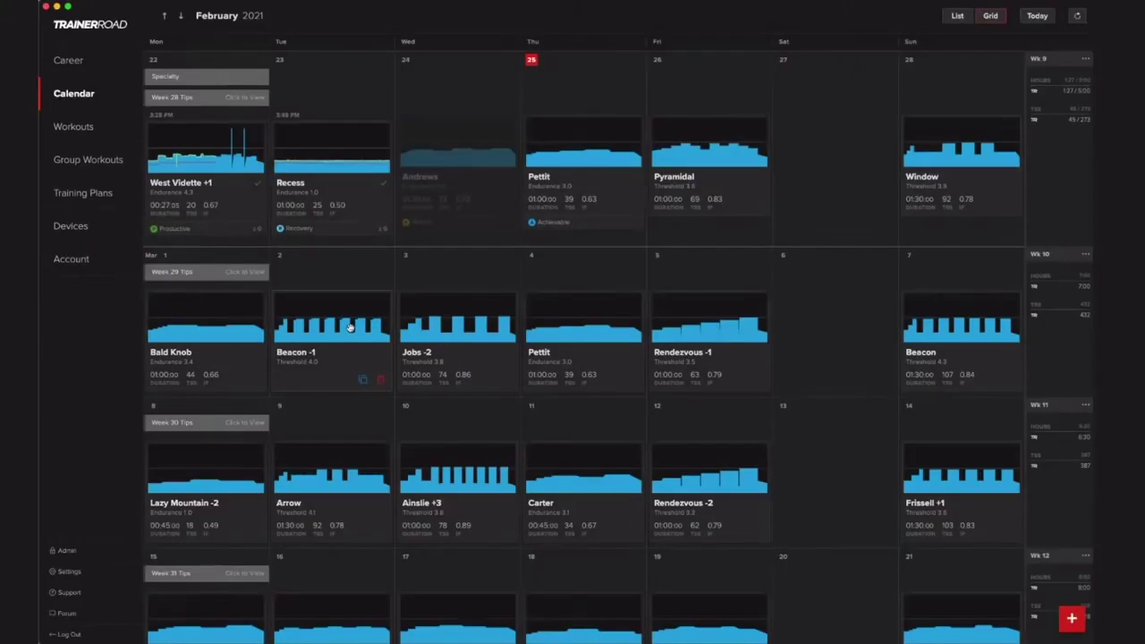
left_click(350, 327)
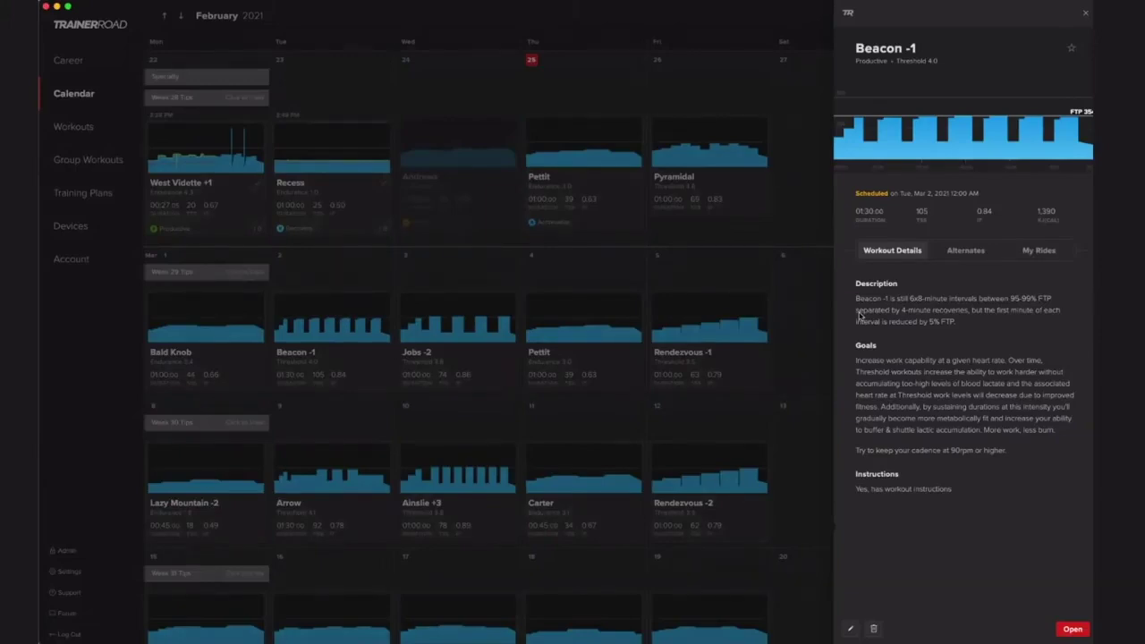
left_click(968, 250)
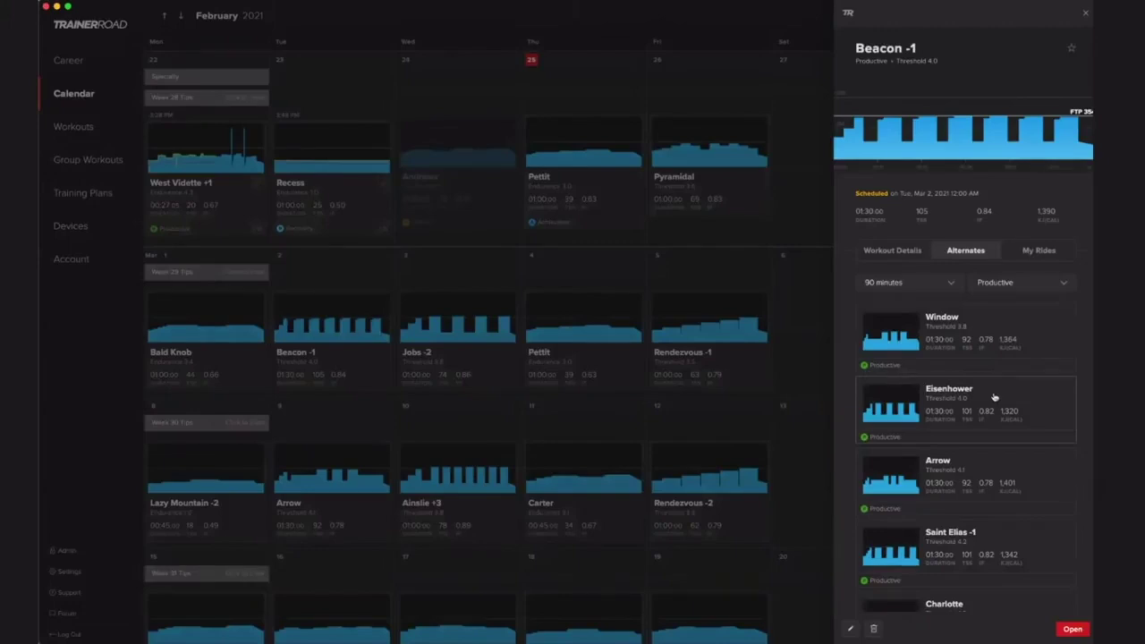
Browse the 75-minute Productive alternates for Beacon -1, and switch the difficulty filter to Achievable.
left_click(952, 293)
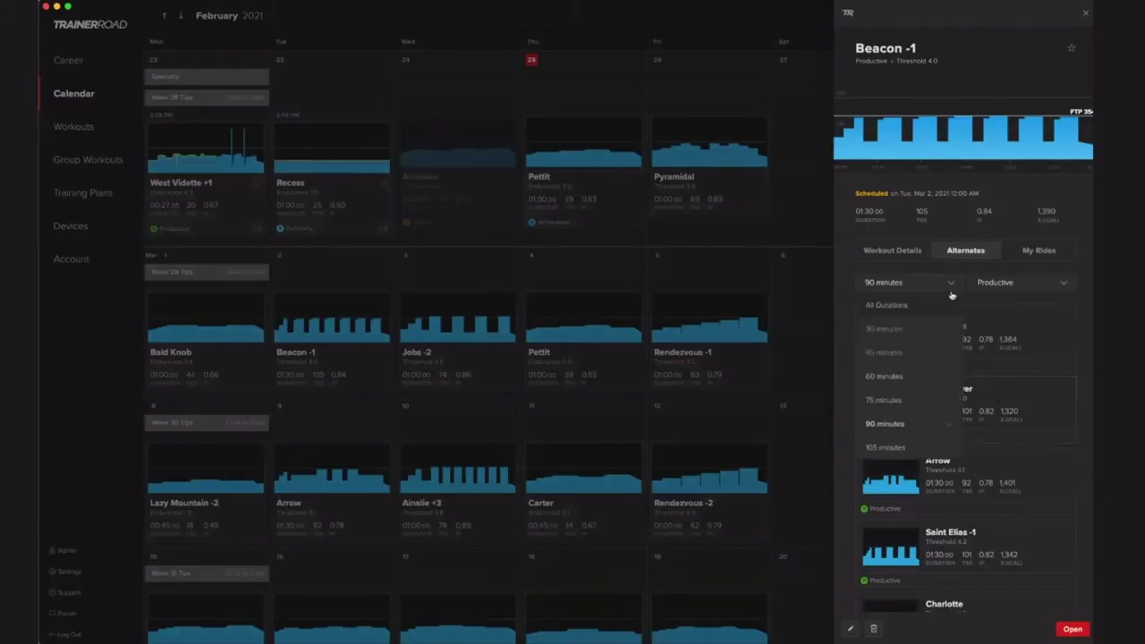
left_click(910, 401)
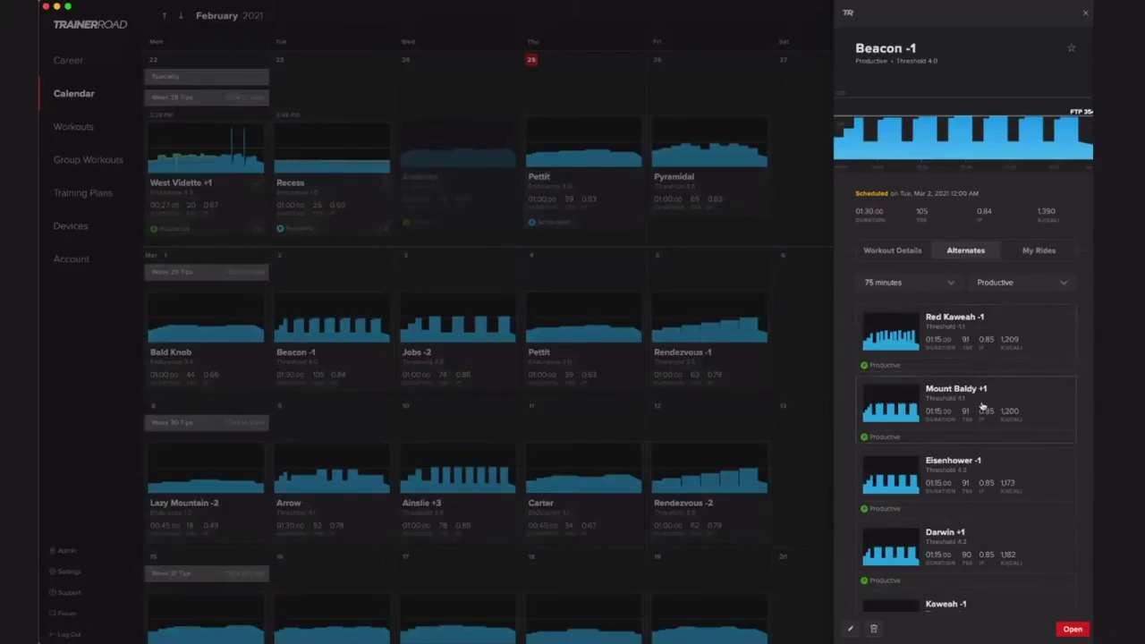
scroll(984, 465, "down", 1)
scroll(984, 481, "down", 1)
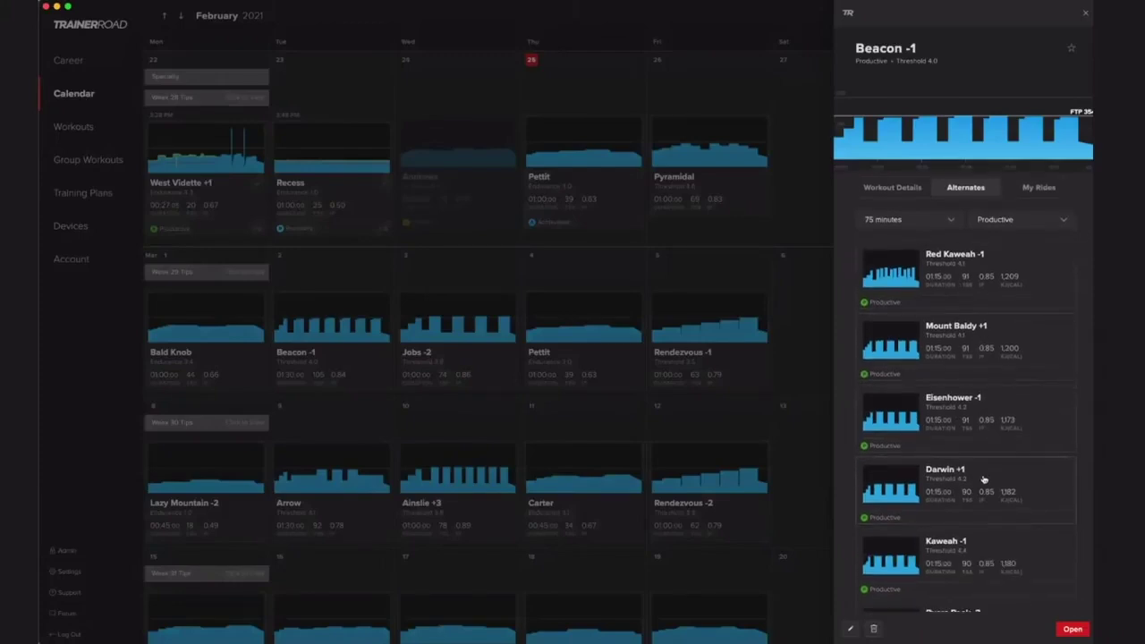
scroll(984, 481, "up", 2)
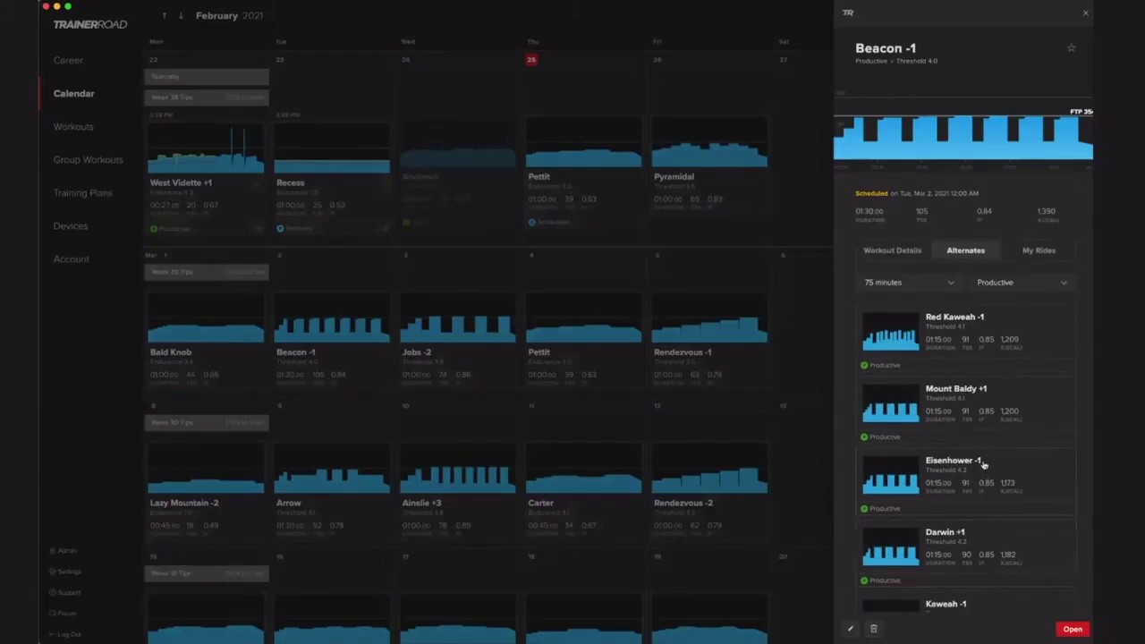
left_click(993, 287)
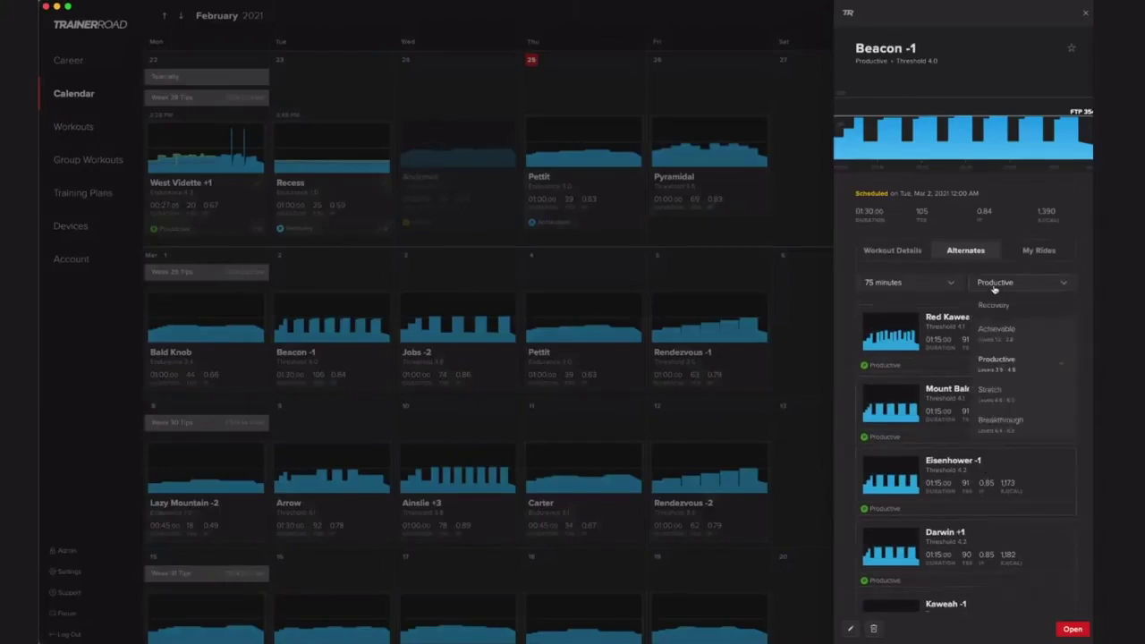
left_click(1013, 338)
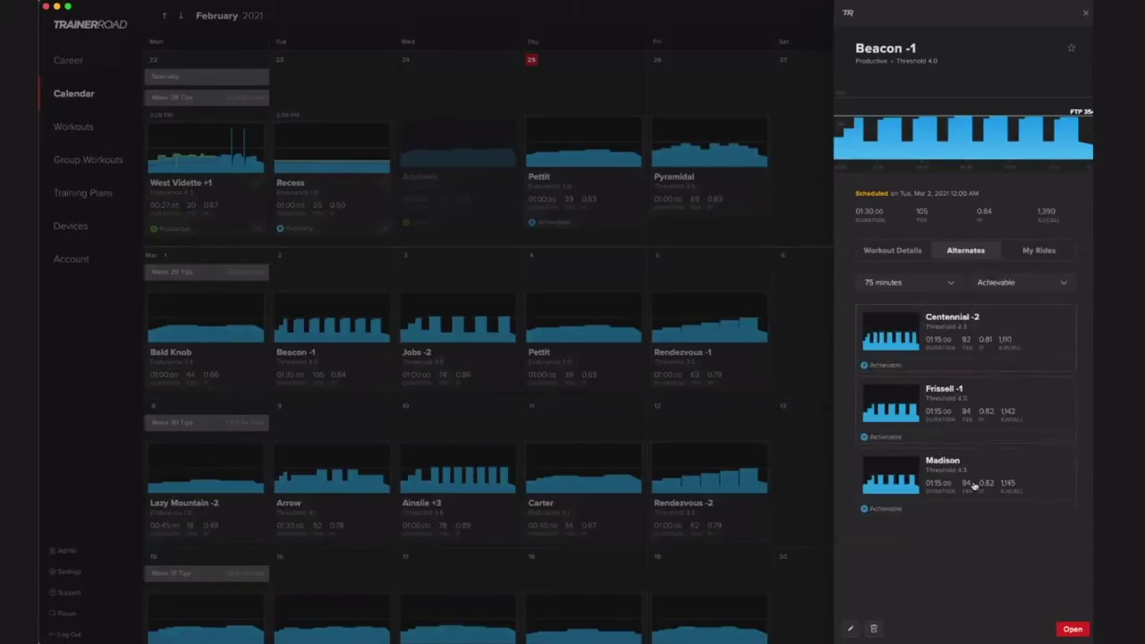
Filter the Beacon -1 alternates to 90 minutes and Stretch difficulty, and look through the whole list.
left_click(921, 282)
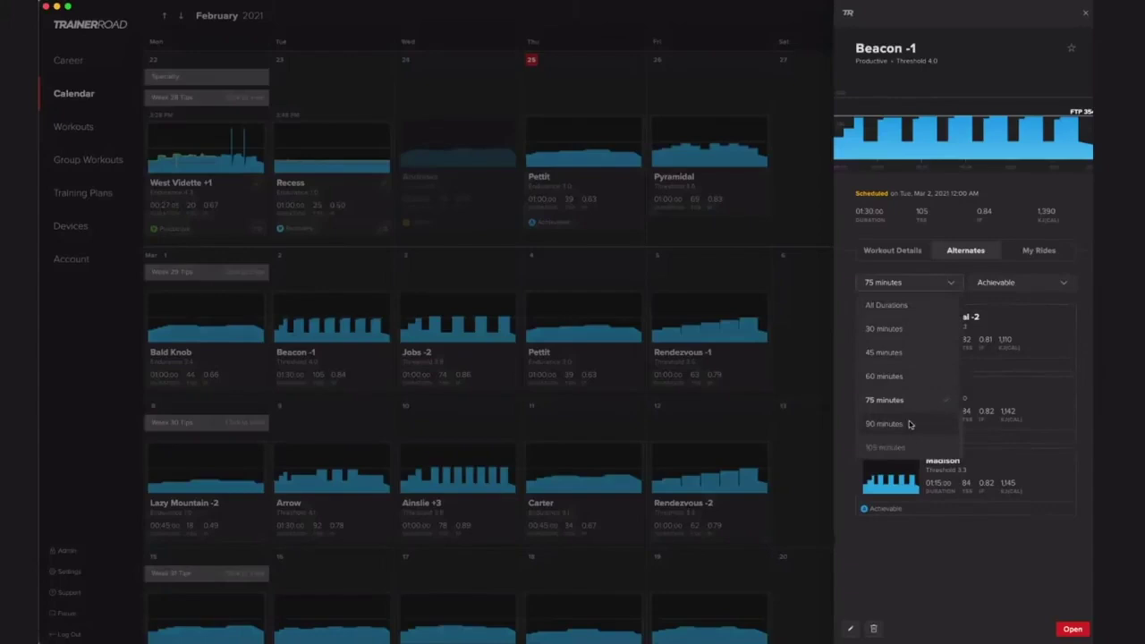
left_click(910, 424)
left_click(1023, 283)
left_click(1012, 392)
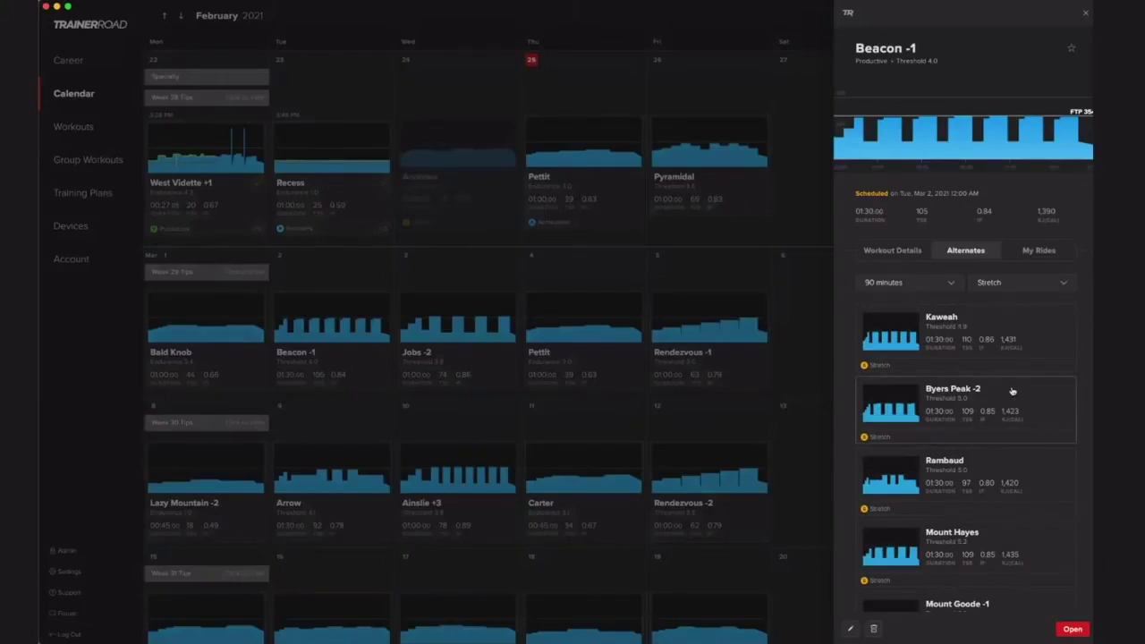
scroll(1024, 400, "down", 1)
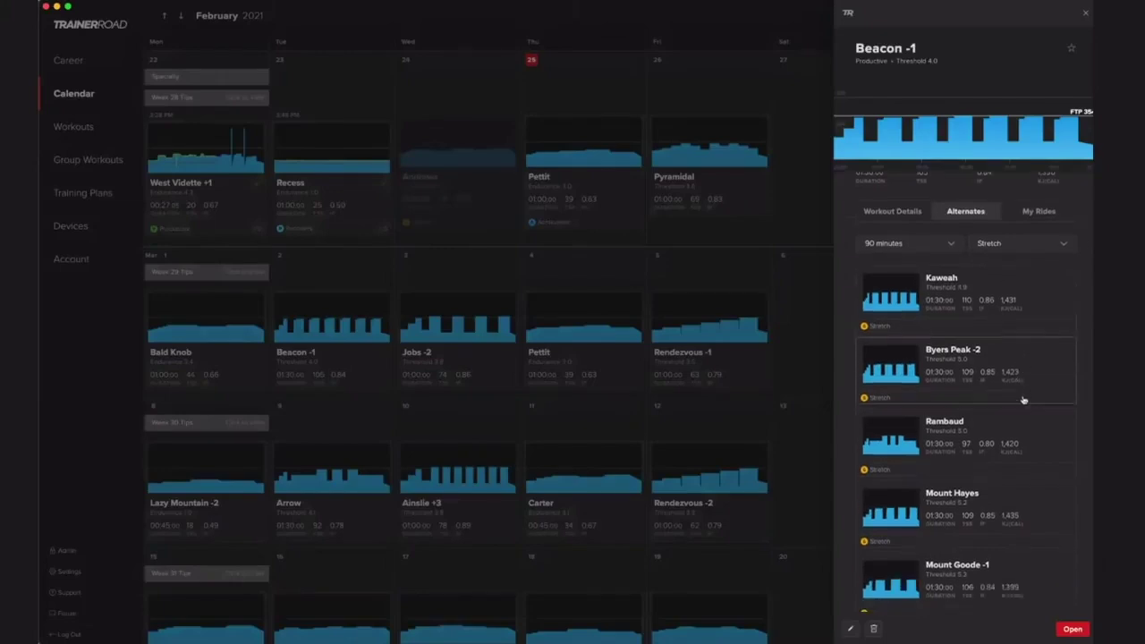
scroll(1024, 400, "down", 4)
scroll(1024, 400, "down", 4)
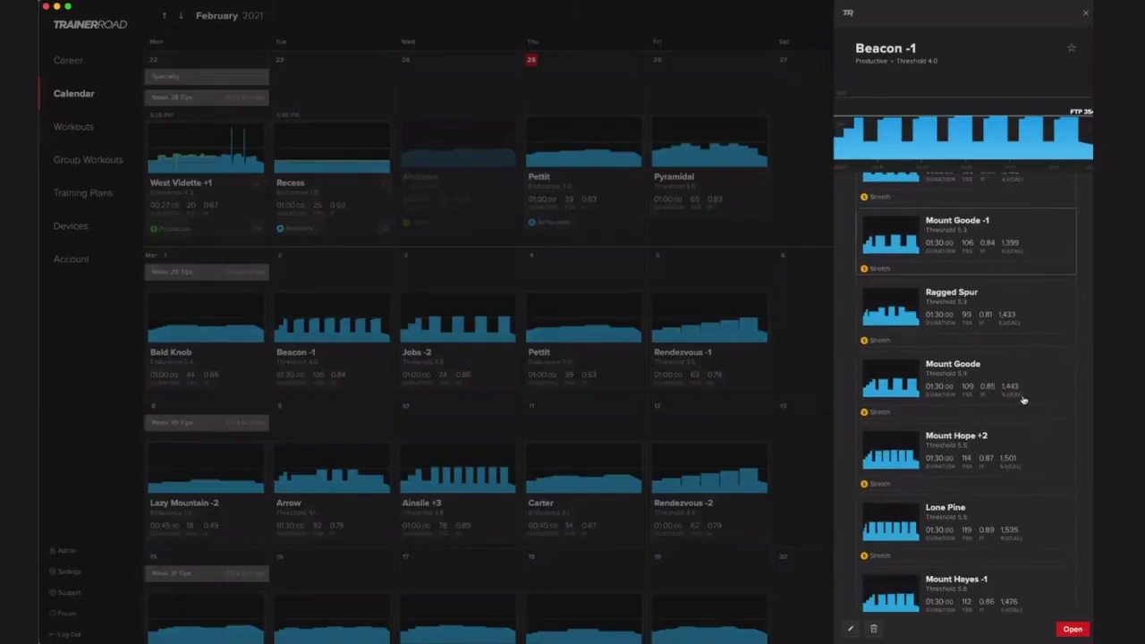
scroll(1004, 427, "down", 8)
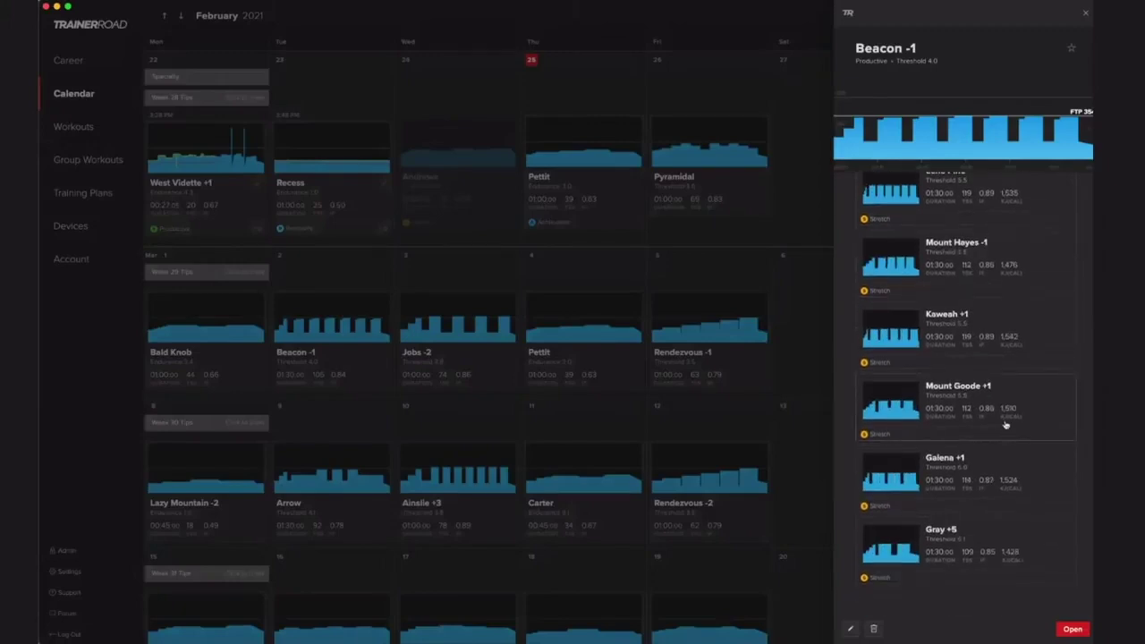
scroll(1005, 429, "up", 15)
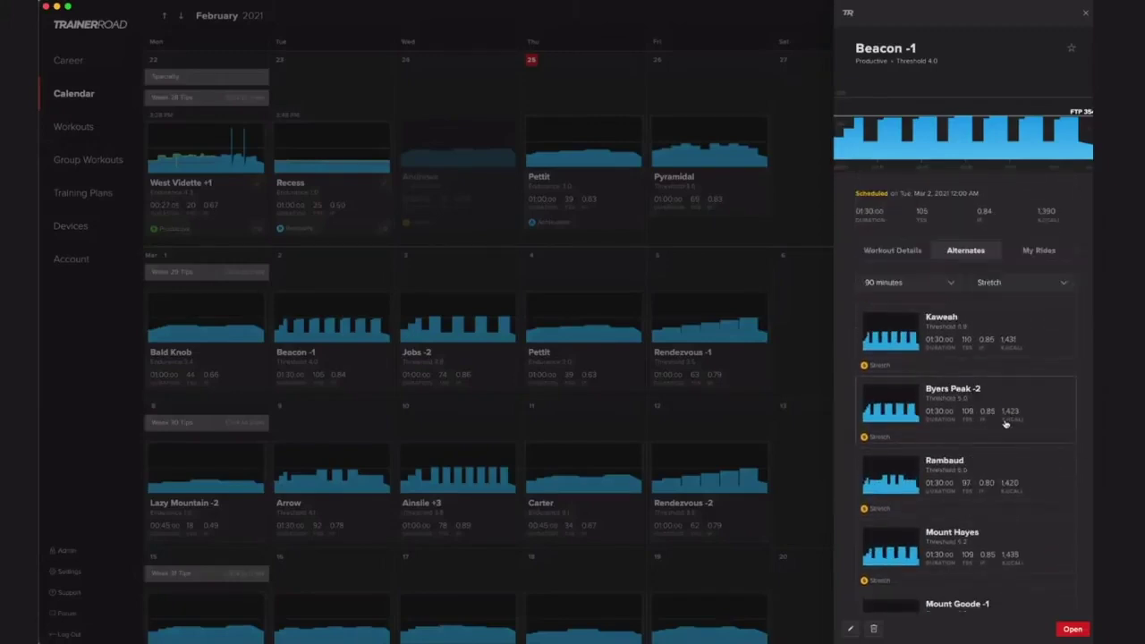